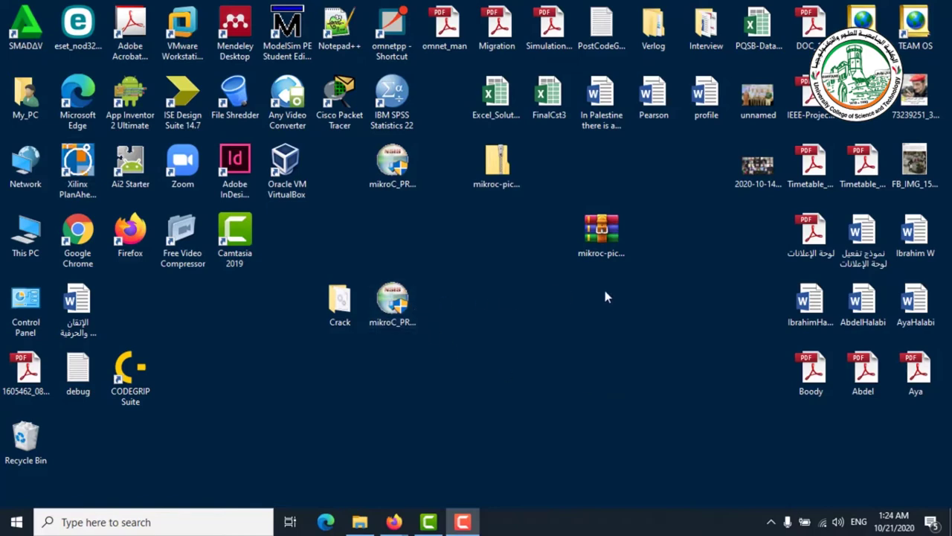
pyautogui.moveTo(559, 196); pyautogui.dragTo(667, 305)
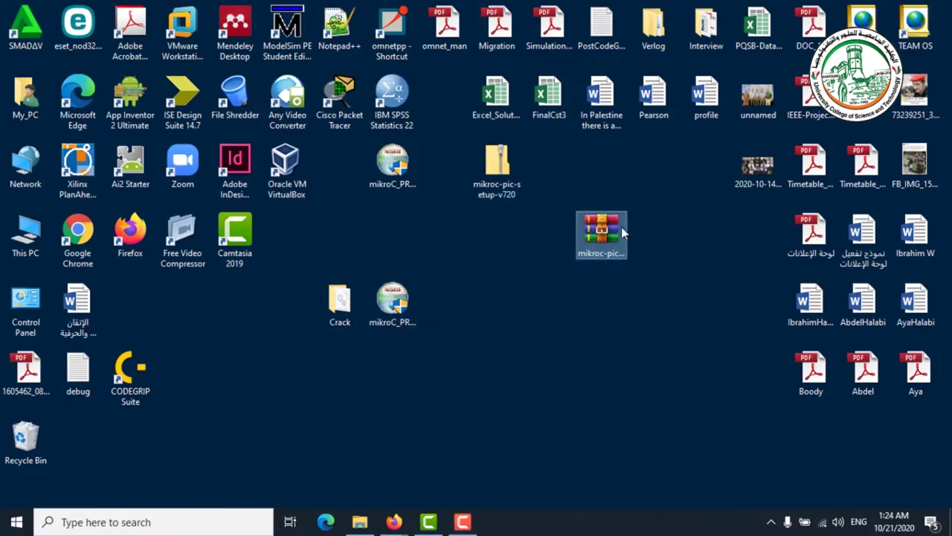
pyautogui.moveTo(568, 193); pyautogui.dragTo(680, 285)
pyautogui.moveTo(567, 207); pyautogui.dragTo(621, 240)
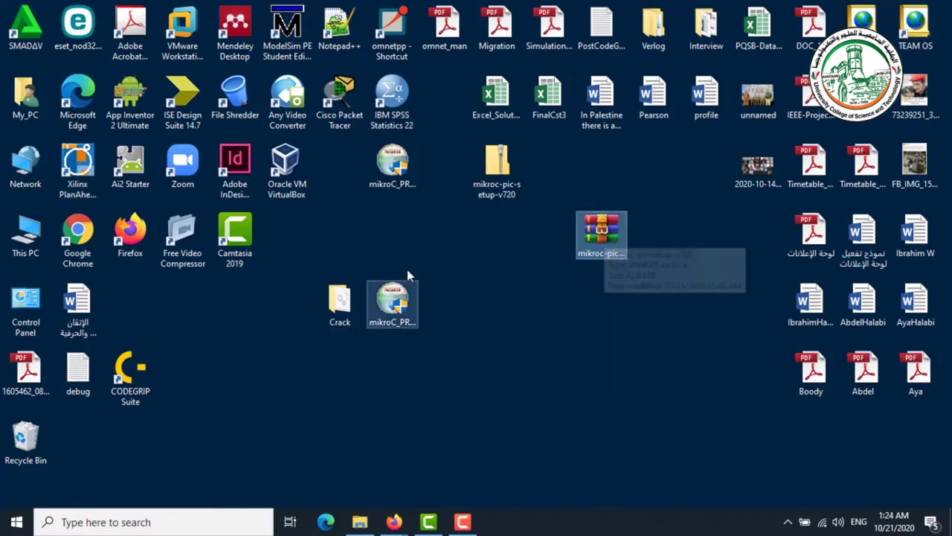
pyautogui.moveTo(287, 245); pyautogui.dragTo(467, 381)
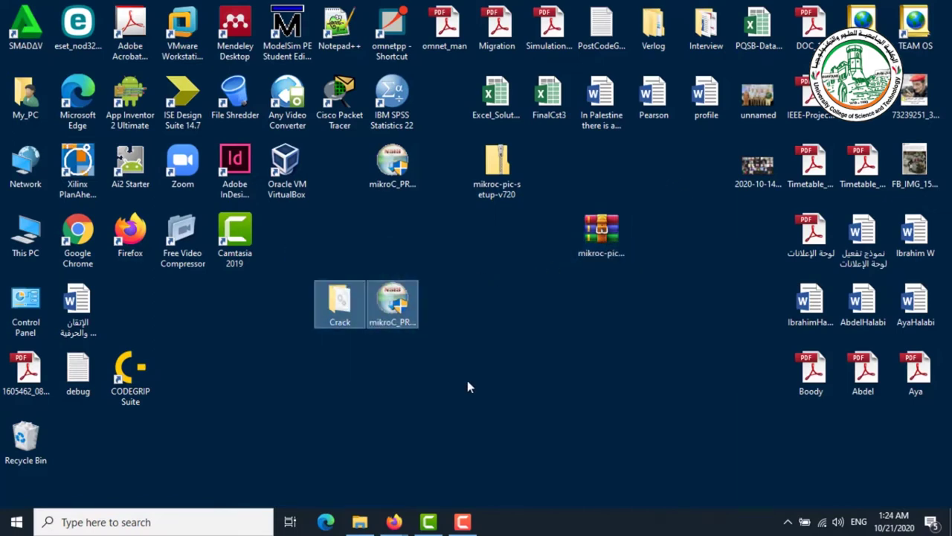
pyautogui.click(400, 325)
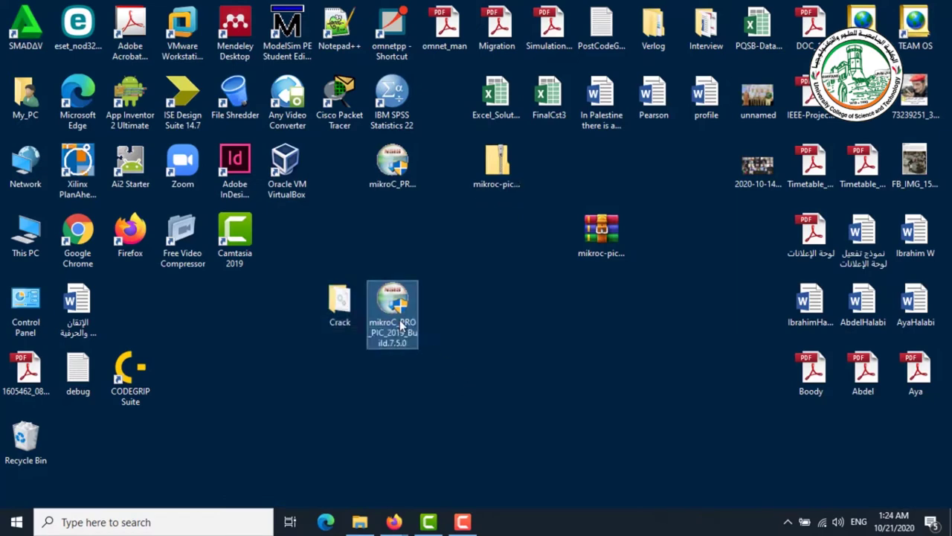
pyautogui.moveTo(400, 326); pyautogui.dragTo(585, 389)
pyautogui.click(338, 309)
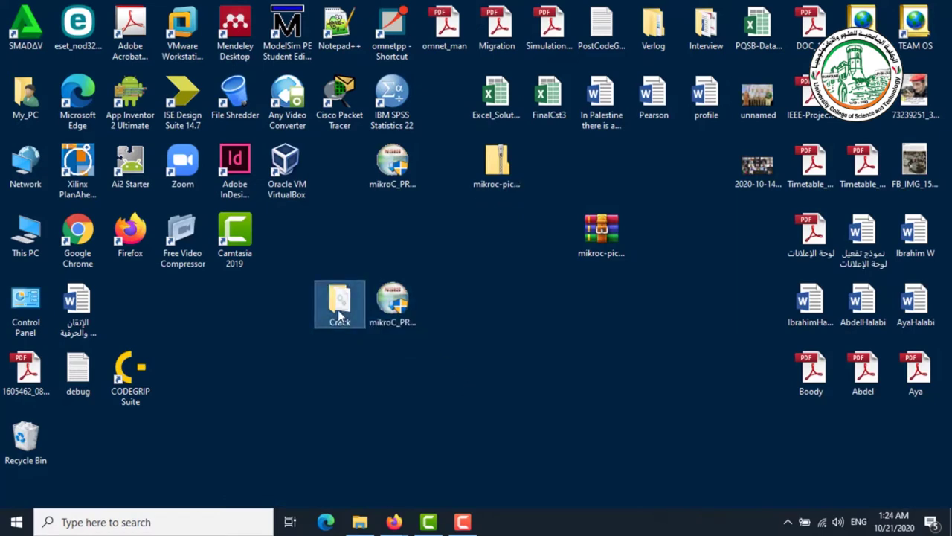
pyautogui.keyDown('ctrl'); pyautogui.click(406, 302); pyautogui.keyUp('ctrl')
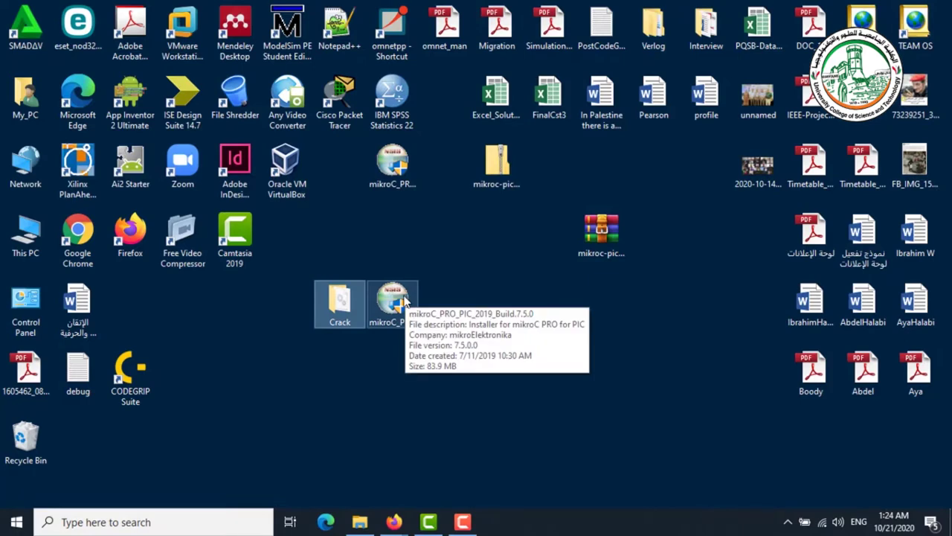
# Run the mikroC_PRO_PIC_2019_Build.7.5.0 installer from the desktop and accept its license agreement
pyautogui.doubleClick(406, 301)
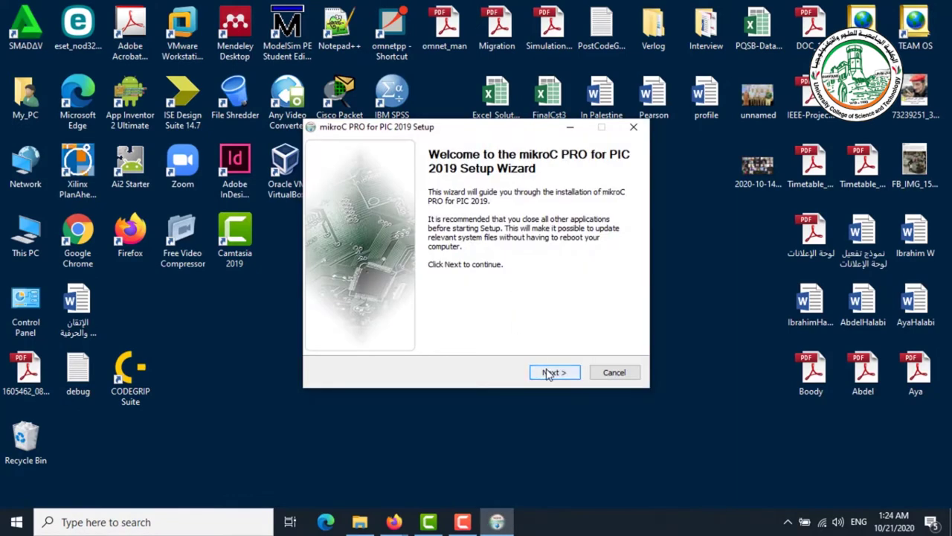
pyautogui.click(548, 371)
pyautogui.click(353, 329)
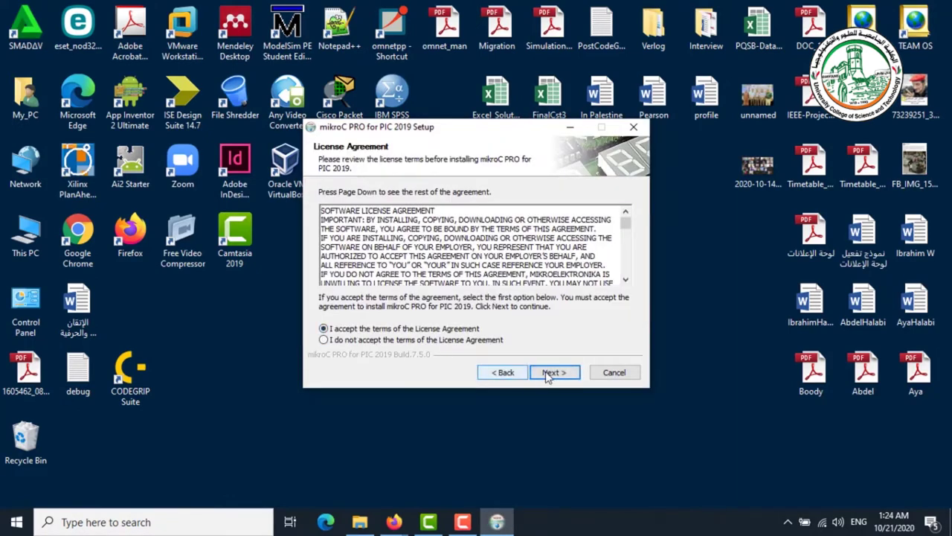
pyautogui.click(549, 374)
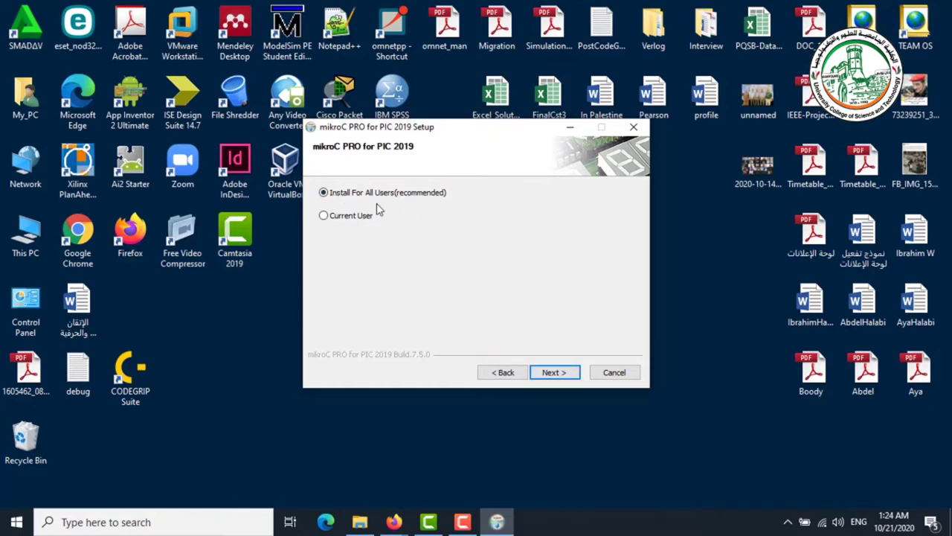
# Install mikroC PRO for PIC 2019 for all users with Compiler, Help Files and Examples in the default destination folder
pyautogui.click(563, 374)
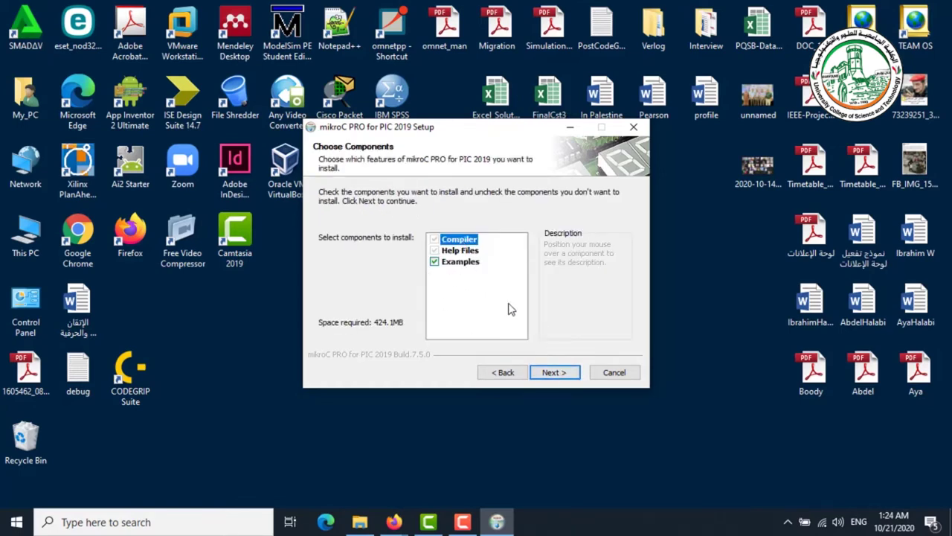
pyautogui.click(563, 374)
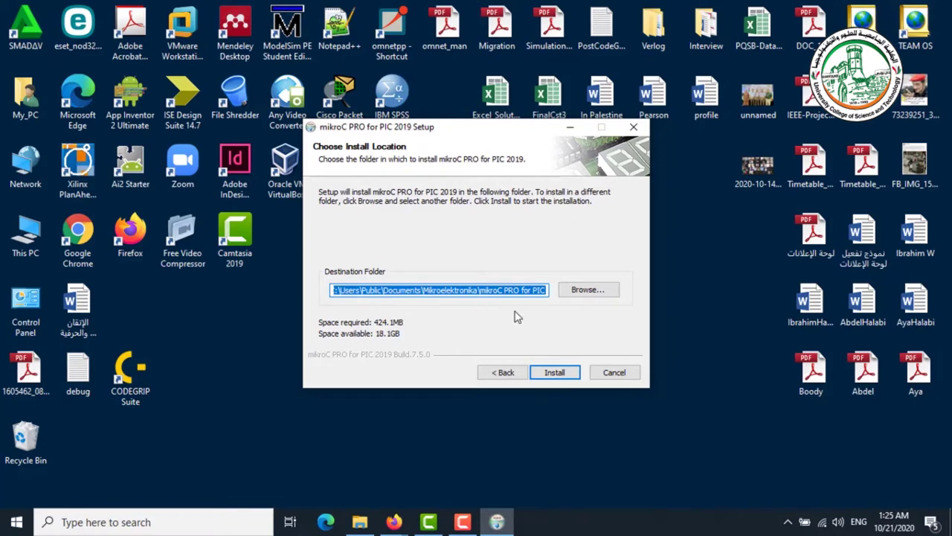
pyautogui.click(553, 371)
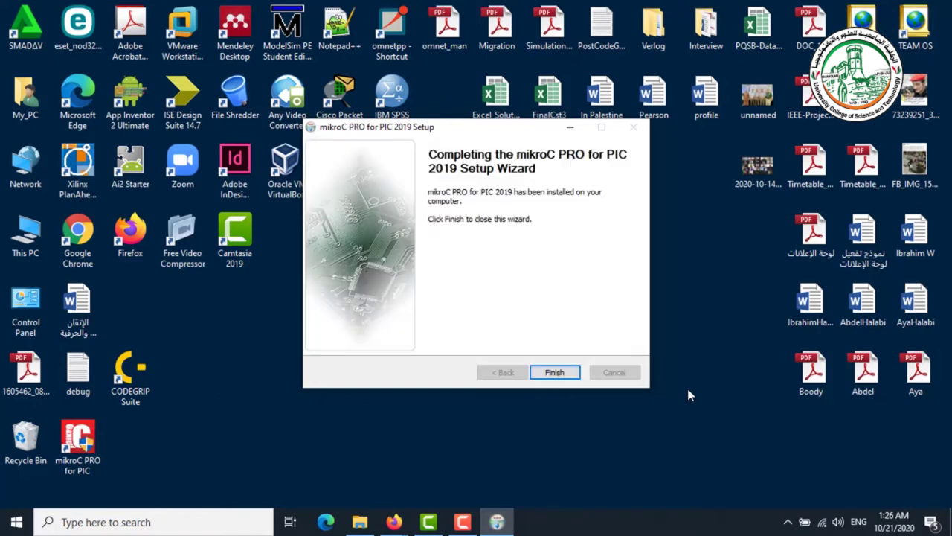
# Finish the mikroC PRO wizard and proceed with the offered CODEGRIP Suite setup, keeping C:\Mikroe as the installation folder
pyautogui.click(560, 374)
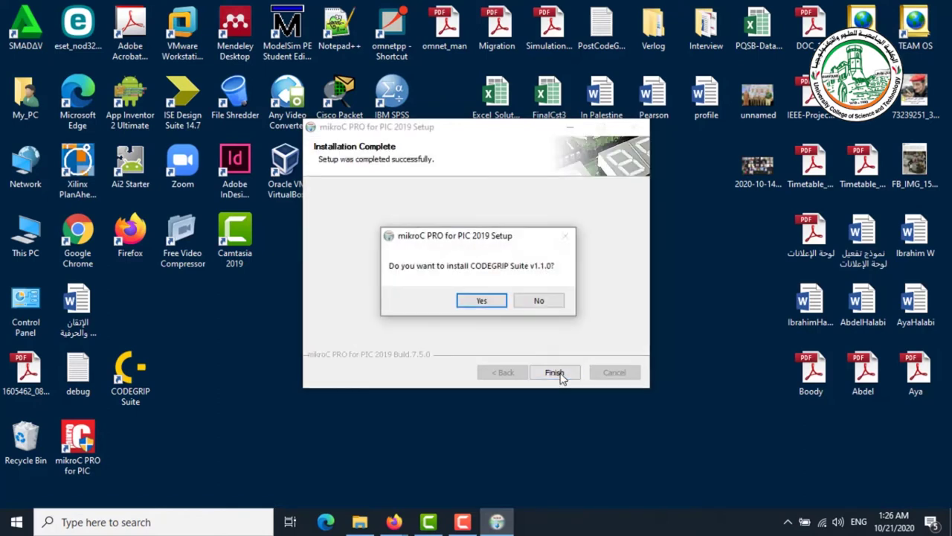
pyautogui.click(477, 302)
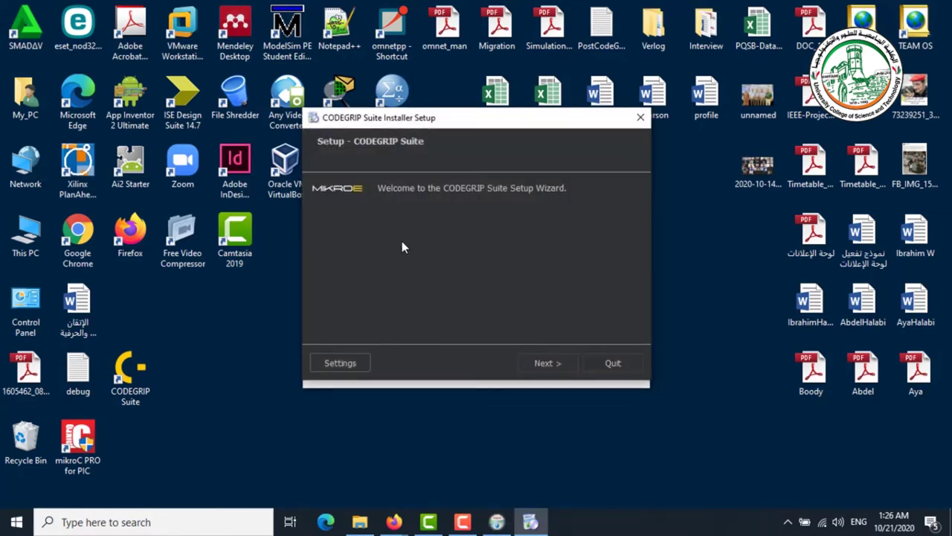
pyautogui.click(552, 370)
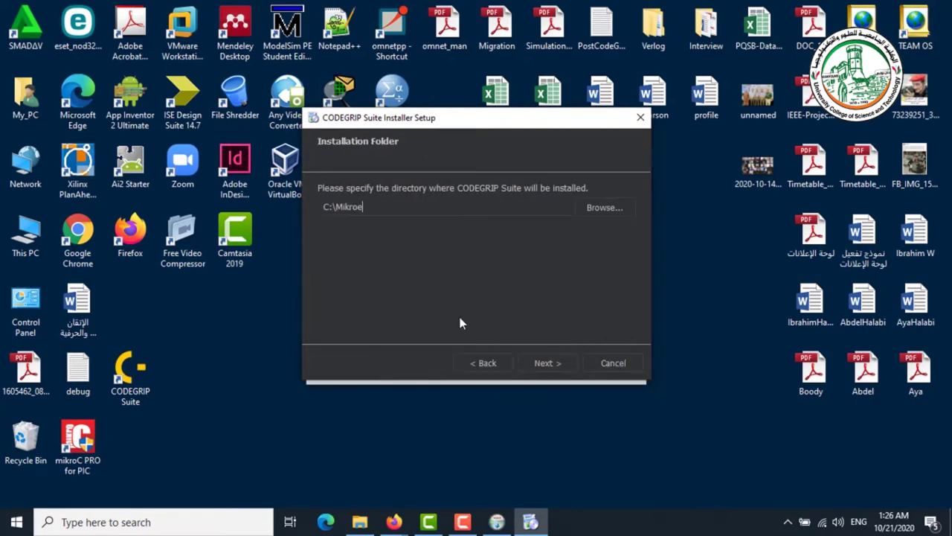
pyautogui.click(554, 362)
pyautogui.click(535, 283)
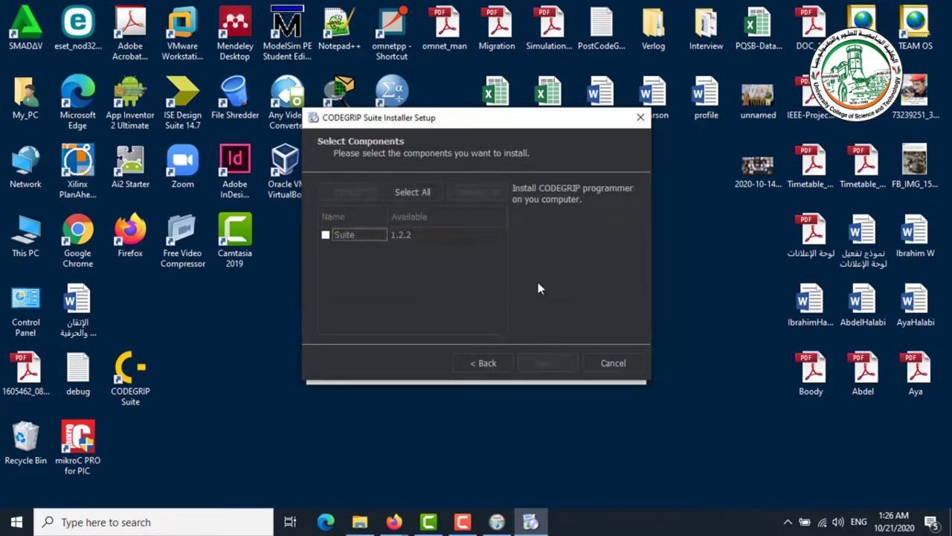
# Select the Suite component, complete the remaining setup pages and start installing CODEGRIP Suite
pyautogui.click(326, 235)
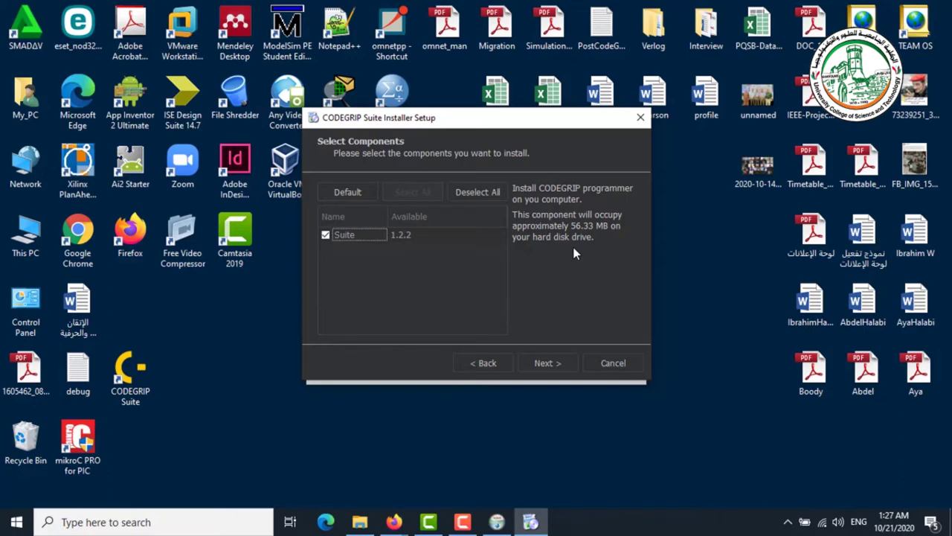
pyautogui.click(561, 364)
pyautogui.click(325, 316)
pyautogui.click(544, 363)
pyautogui.click(547, 363)
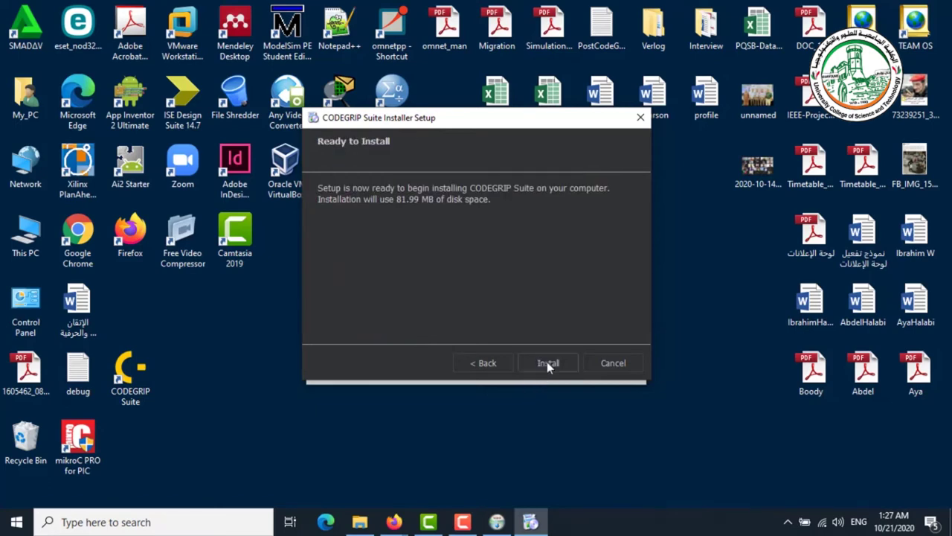
pyautogui.click(547, 363)
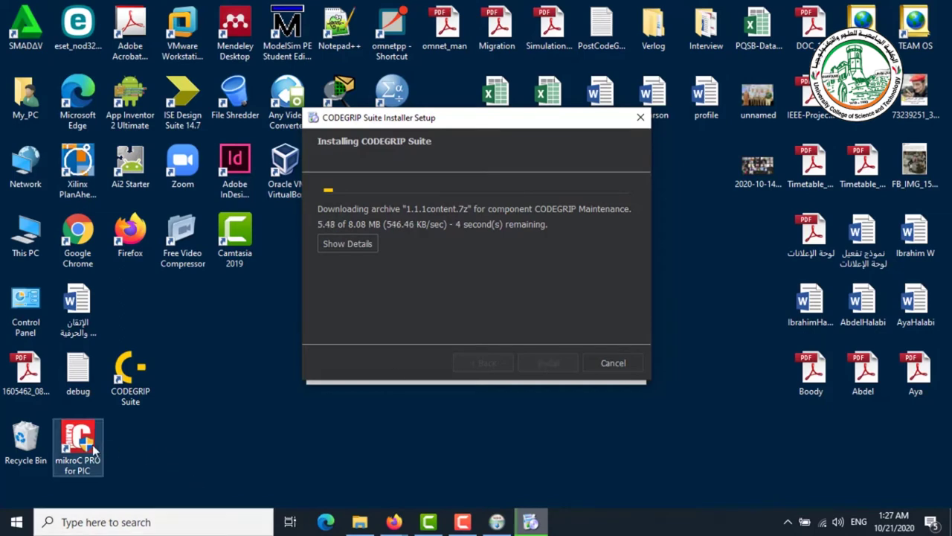
# Move the mikroC PRO for PIC desktop shortcut next to the CODEGRIP Suite shortcut
pyautogui.moveTo(78, 440); pyautogui.dragTo(175, 390)
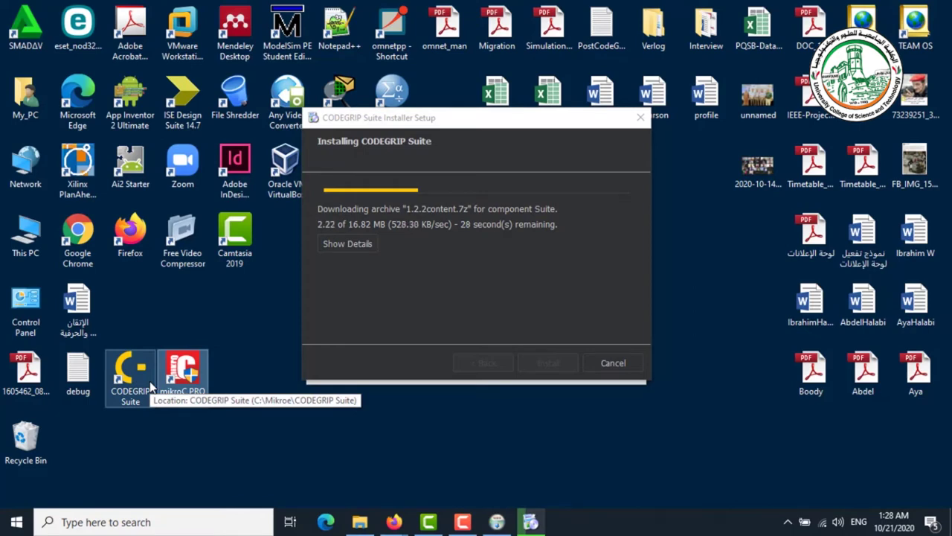
pyautogui.click(200, 379)
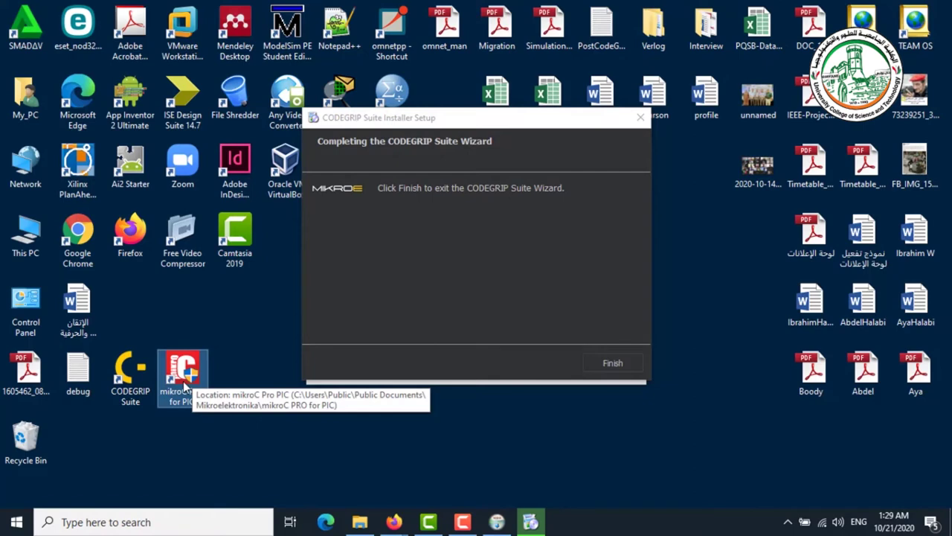
# Finish the CODEGRIP Suite wizard, then agree to install mikroProg Suite Programmer v2.80 and accept its license agreement
pyautogui.click(613, 364)
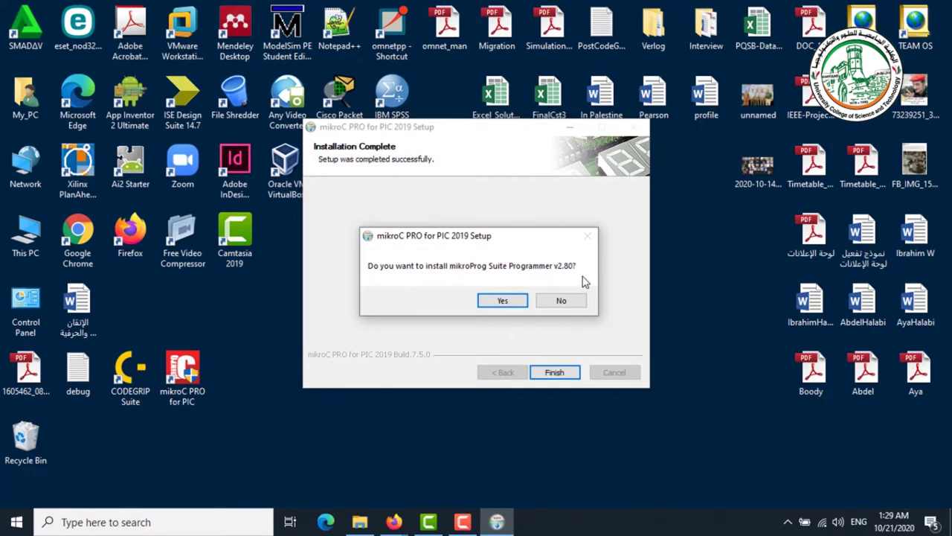
pyautogui.click(510, 301)
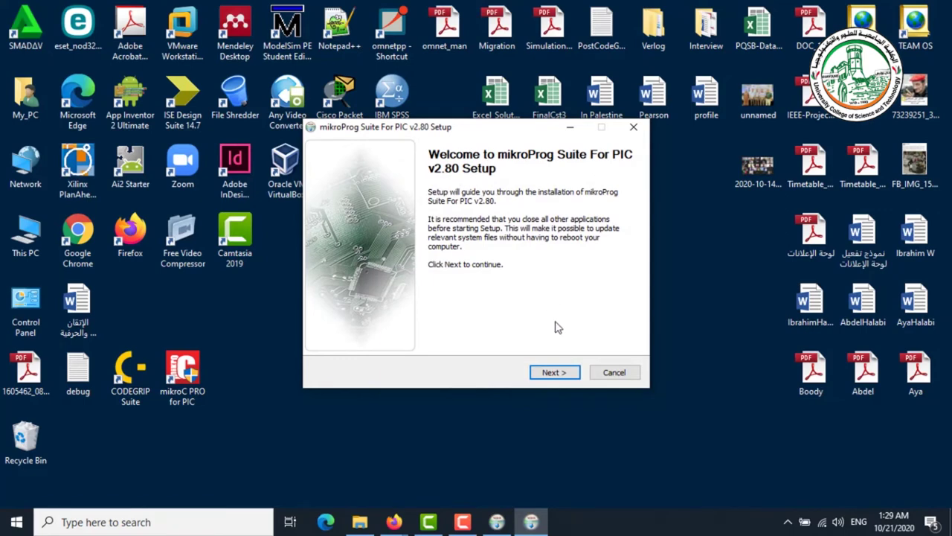
pyautogui.click(558, 373)
pyautogui.click(357, 329)
pyautogui.click(550, 376)
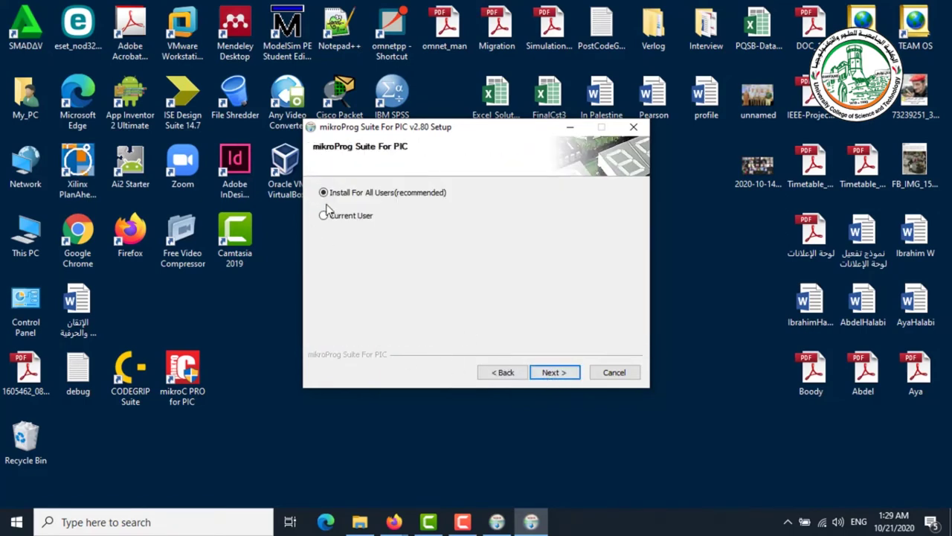
# Install mikroProg Suite For PIC v2.80 for all users in the default destination folder and finish its setup
pyautogui.click(546, 374)
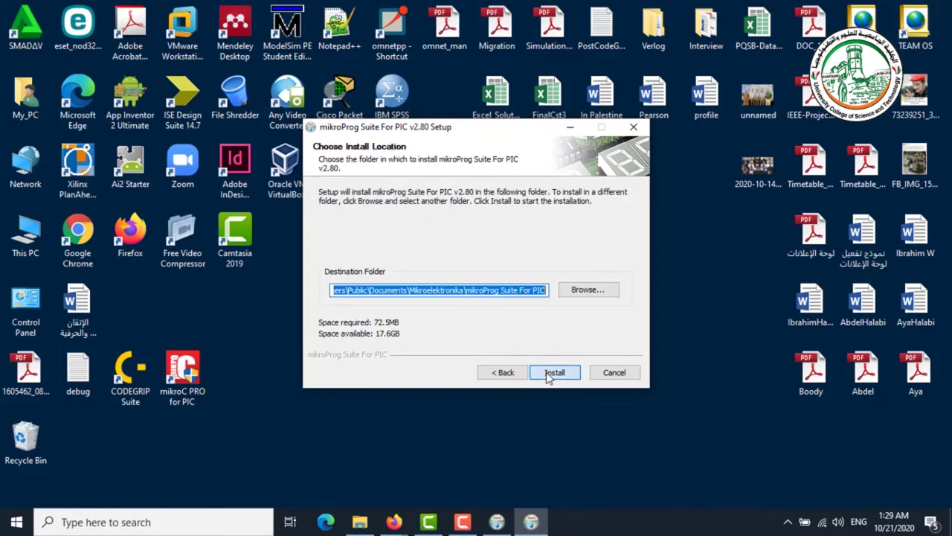
pyautogui.click(547, 377)
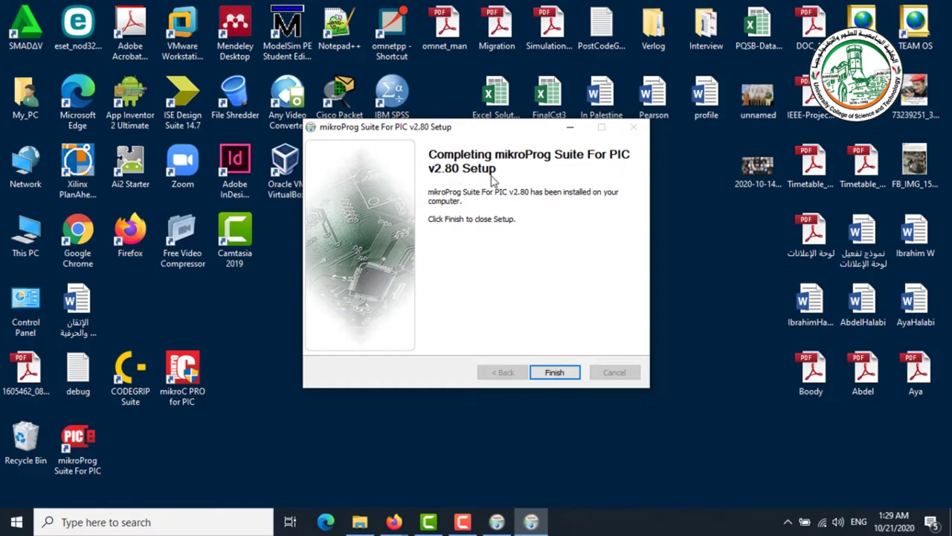
pyautogui.click(549, 378)
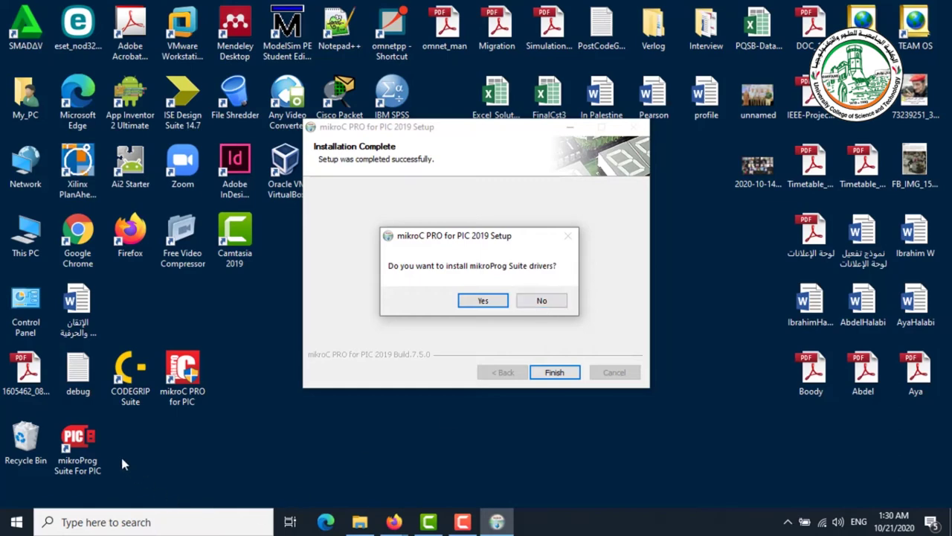
# Agree to install the mikroProg Suite drivers, close the opened Drivers folder and decline running mikroC PRO for PIC
pyautogui.click(92, 474)
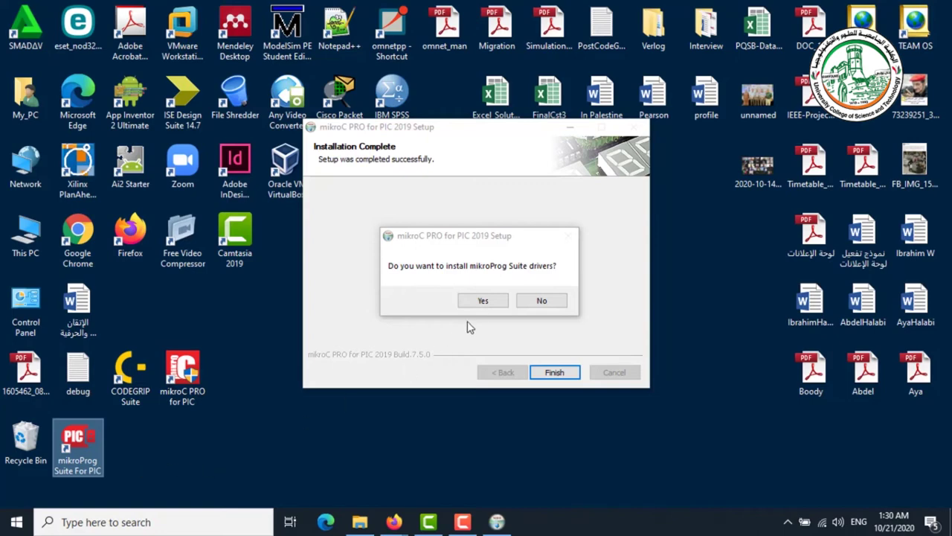
pyautogui.click(483, 301)
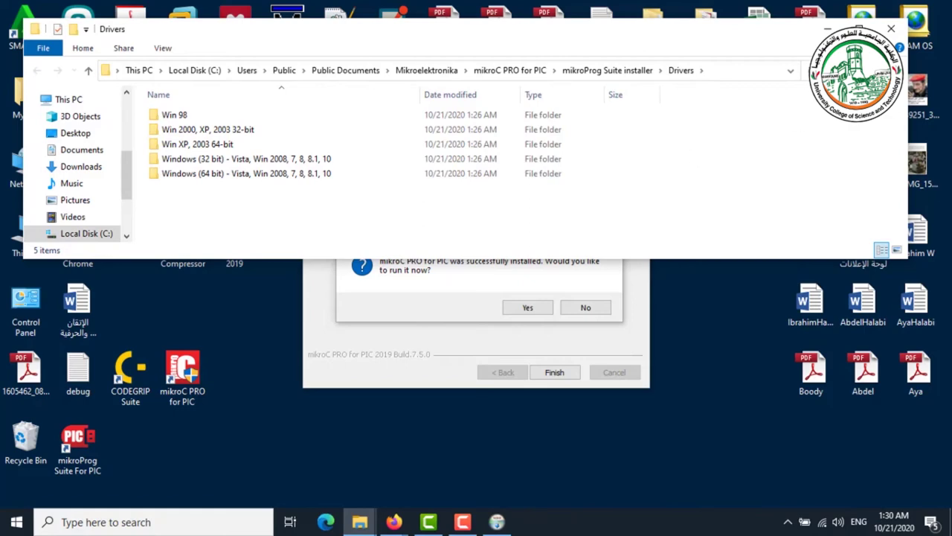
pyautogui.click(891, 29)
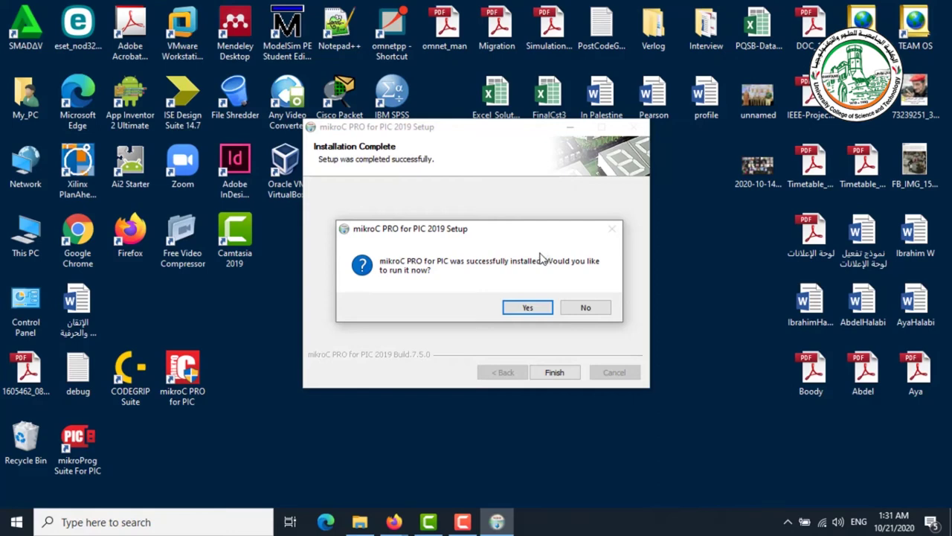
pyautogui.click(585, 307)
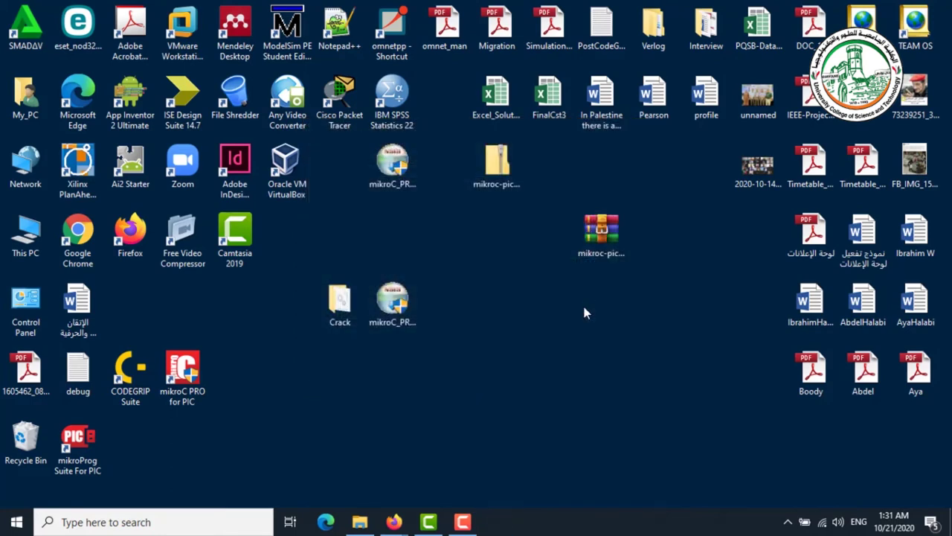
# Move the mikroProg Suite For PIC desktop shortcut directly above the CODEGRIP Suite shortcut
pyautogui.moveTo(78, 439); pyautogui.dragTo(150, 298)
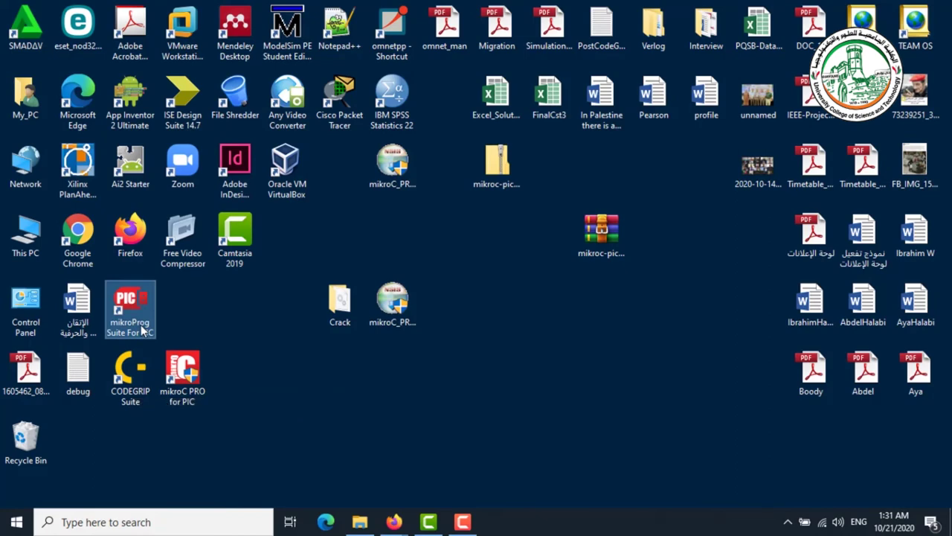
pyautogui.click(142, 331)
pyautogui.click(185, 386)
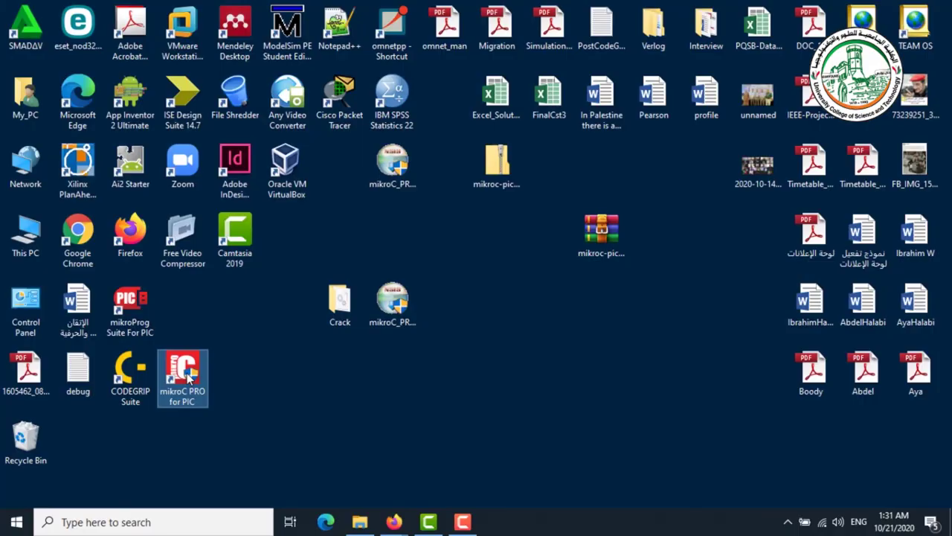
# Launch mikroC PRO for PIC from its desktop shortcut to check its registration status, then close it
pyautogui.doubleClick(184, 375)
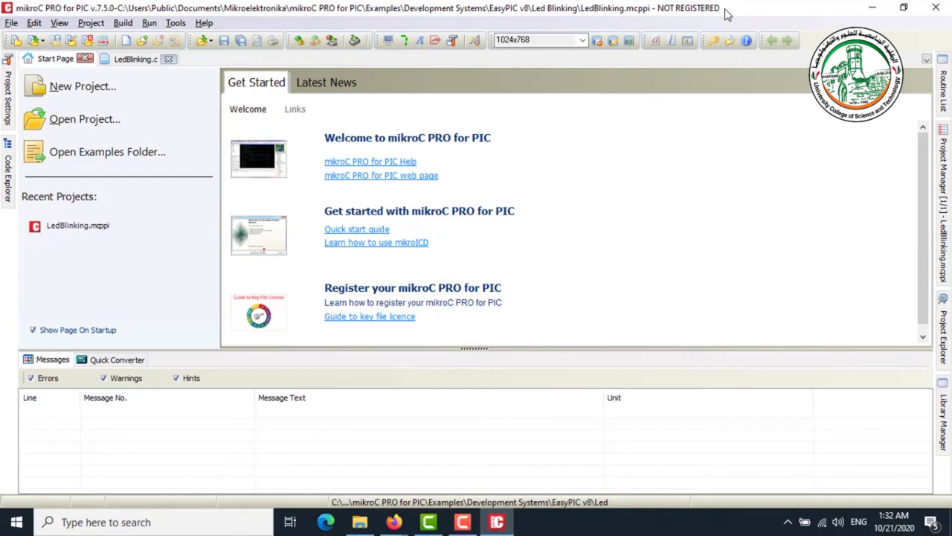
pyautogui.click(936, 7)
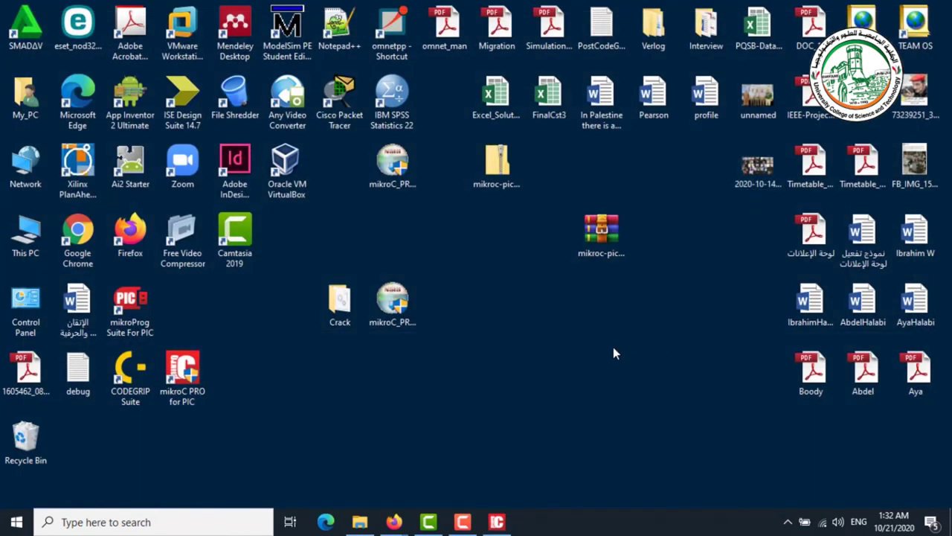
# Copy HIDDongleDLL.dll from the Crack folder on the desktop and return to the desktop
pyautogui.doubleClick(339, 301)
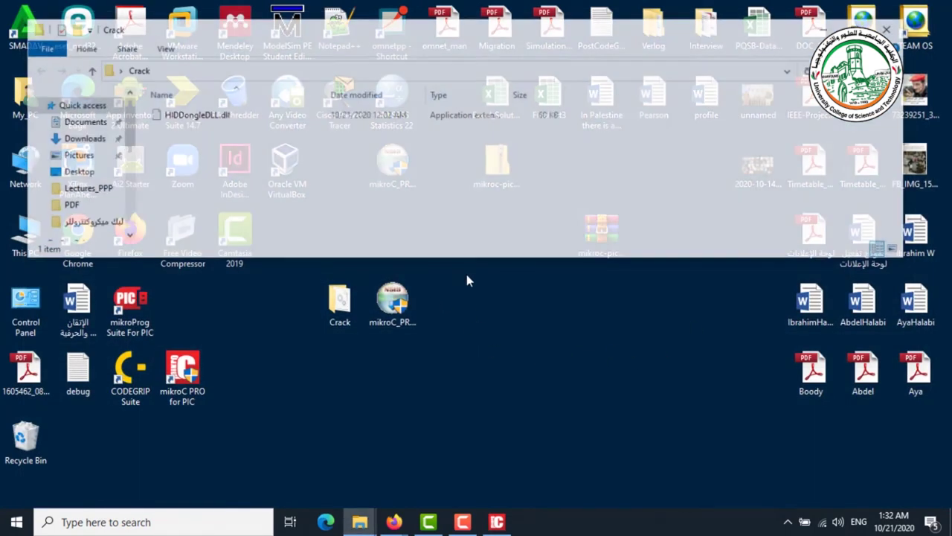
pyautogui.click(210, 116)
pyautogui.rightClick(211, 114)
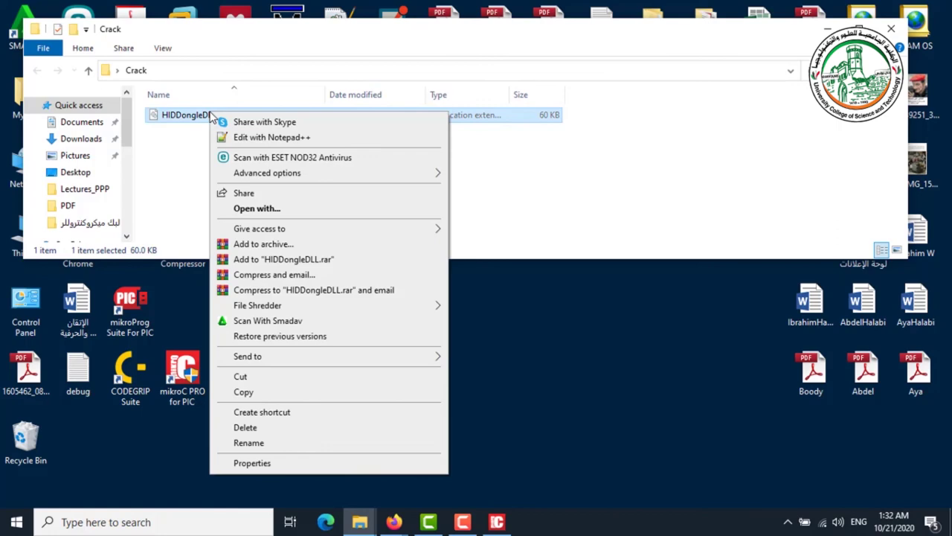
pyautogui.click(276, 391)
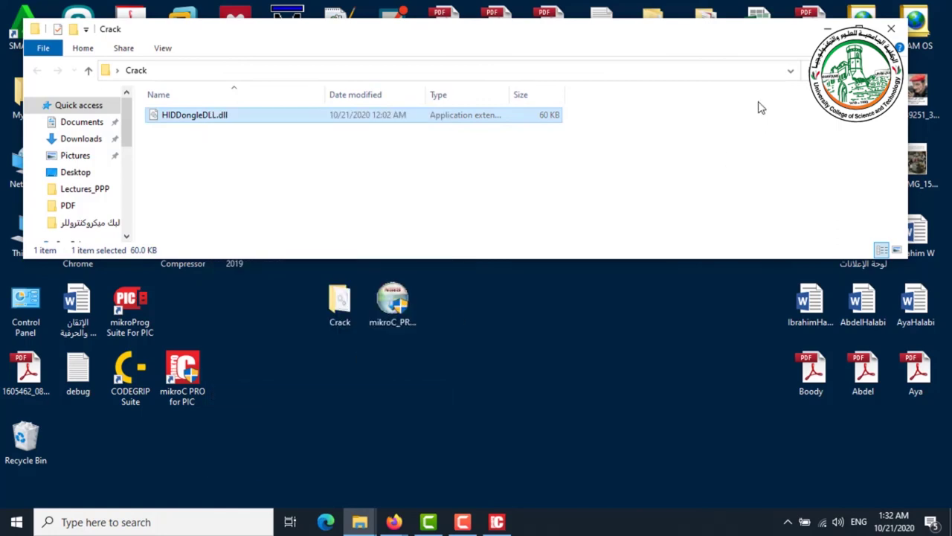
pyautogui.press('super+d')
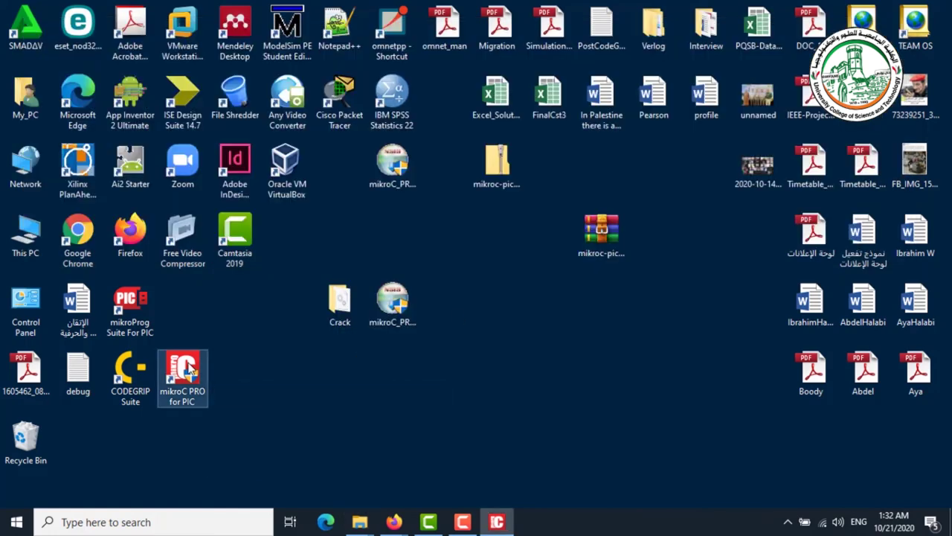
# Paste the copied DLL into the mikroC PRO for PIC shortcut's file location, replacing the existing file, and close the folder
pyautogui.rightClick(188, 370)
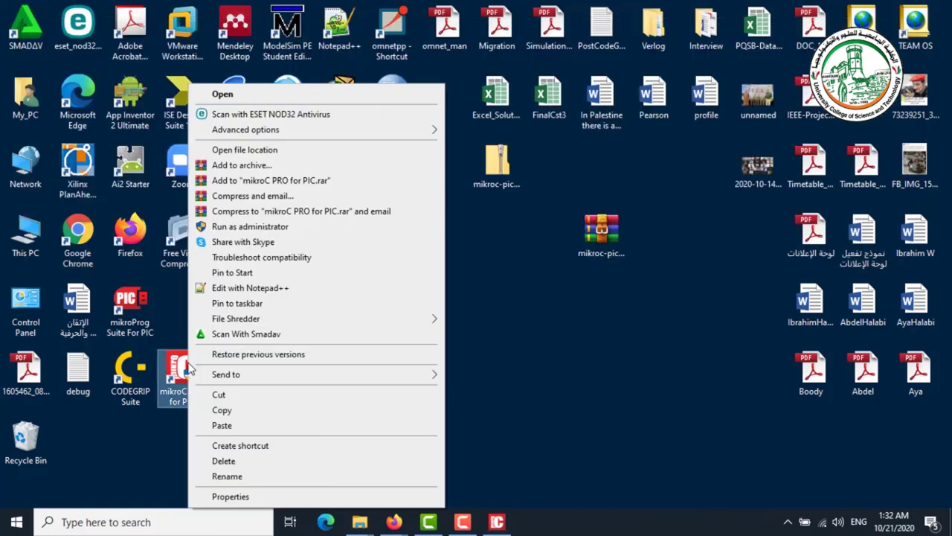
pyautogui.click(298, 150)
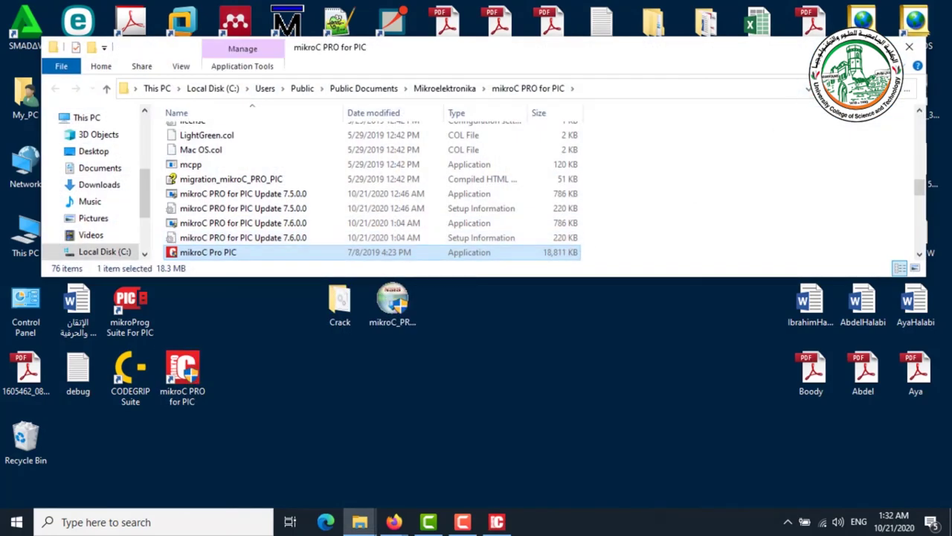
pyautogui.click(888, 43)
pyautogui.rightClick(677, 239)
pyautogui.click(711, 355)
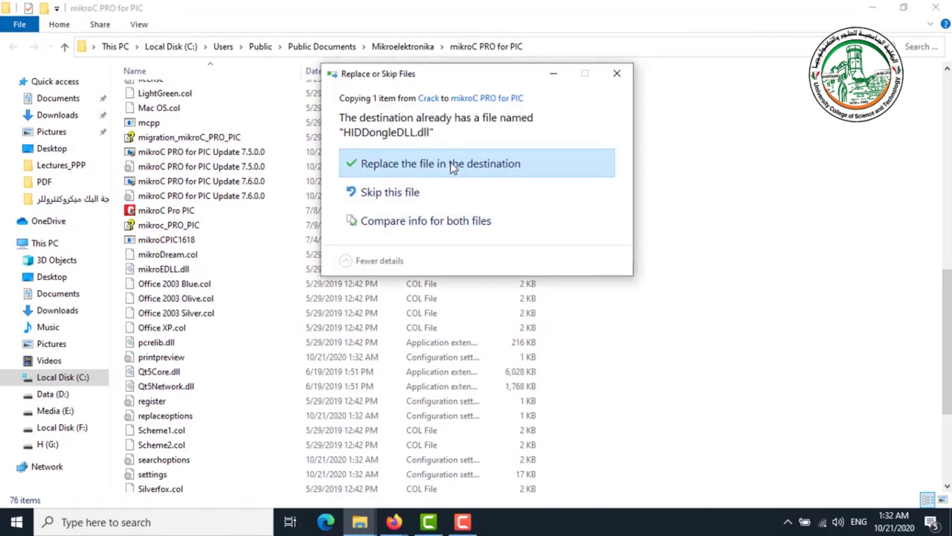
pyautogui.click(452, 165)
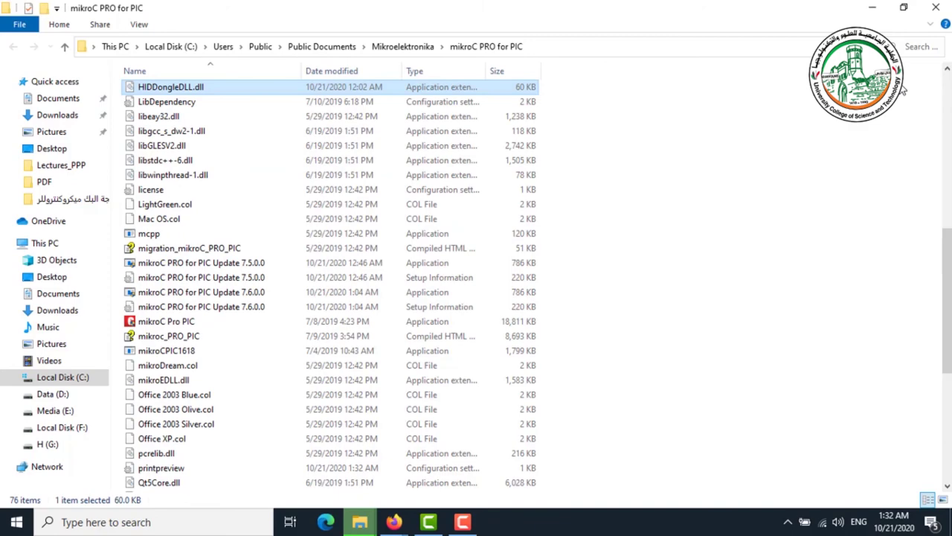
pyautogui.click(936, 7)
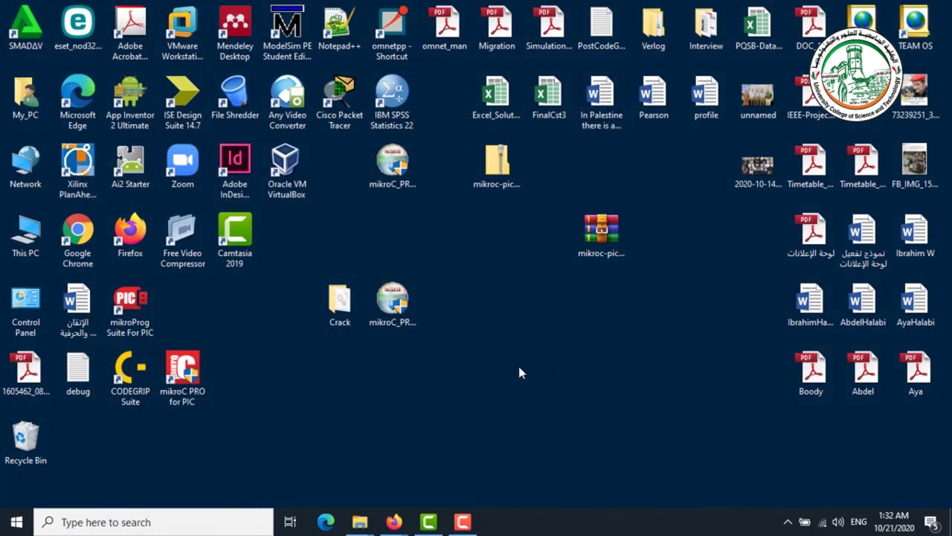
# Launch mikroC PRO for PIC from its desktop shortcut and decline downloading update v.7.6.0
pyautogui.doubleClick(195, 367)
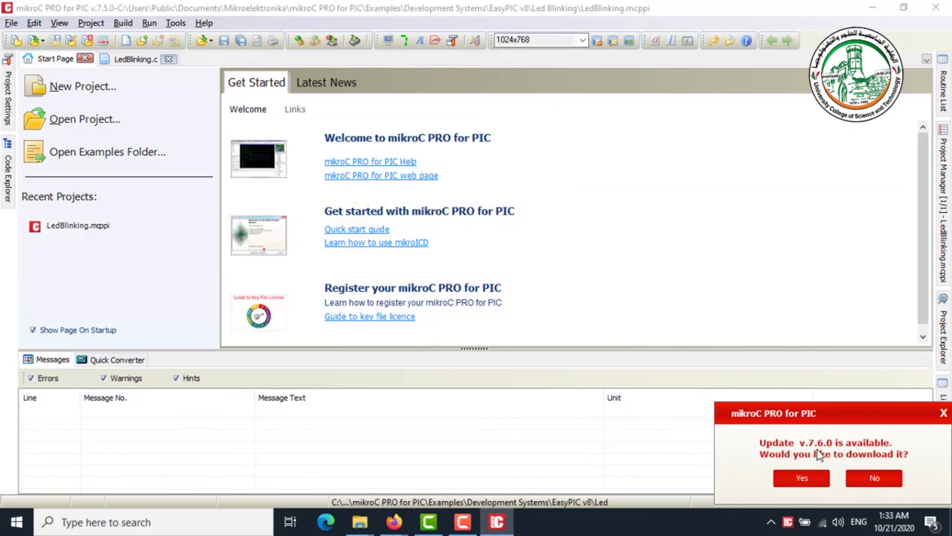
pyautogui.click(875, 479)
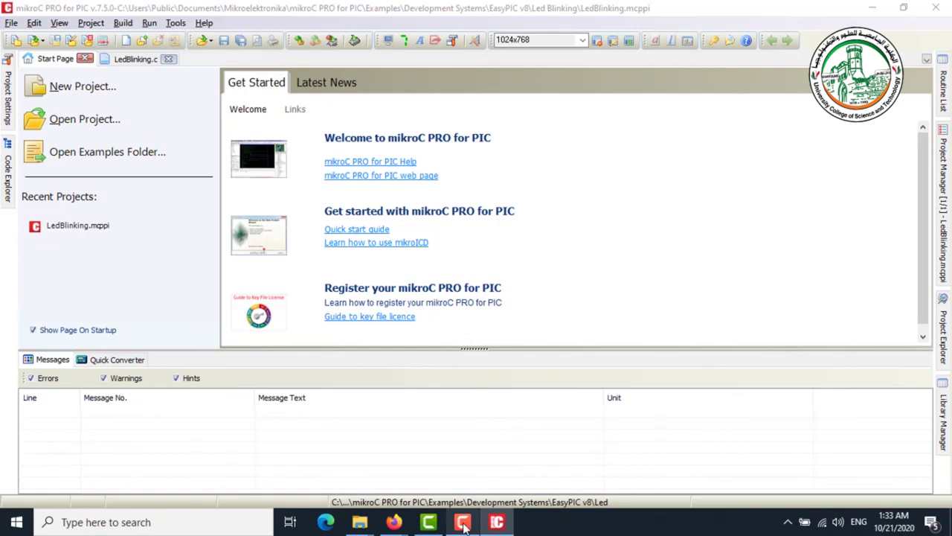
pyautogui.moveTo(463, 526)
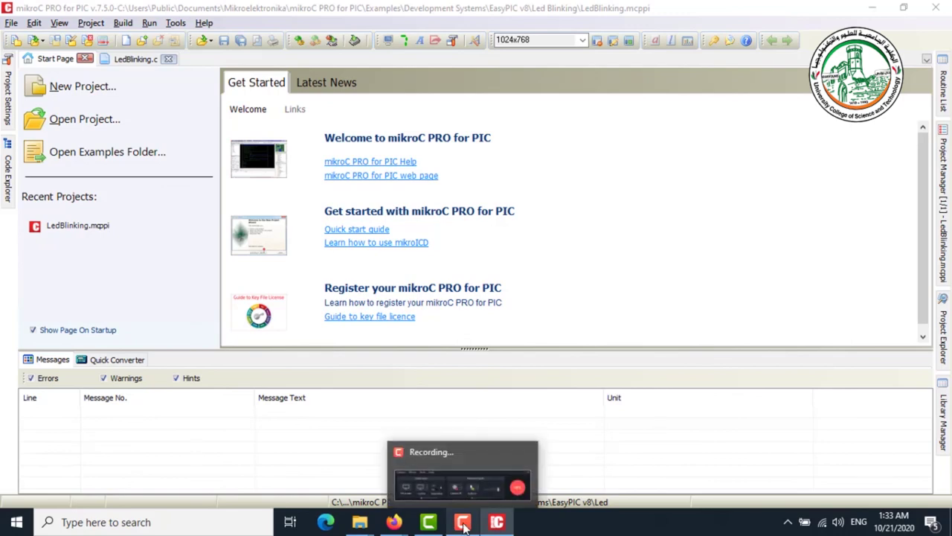
pyautogui.click(463, 526)
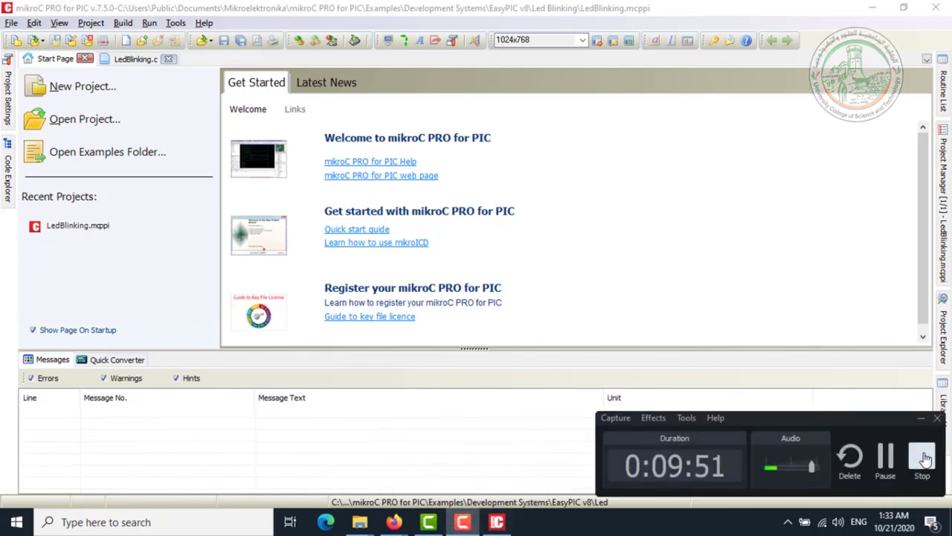